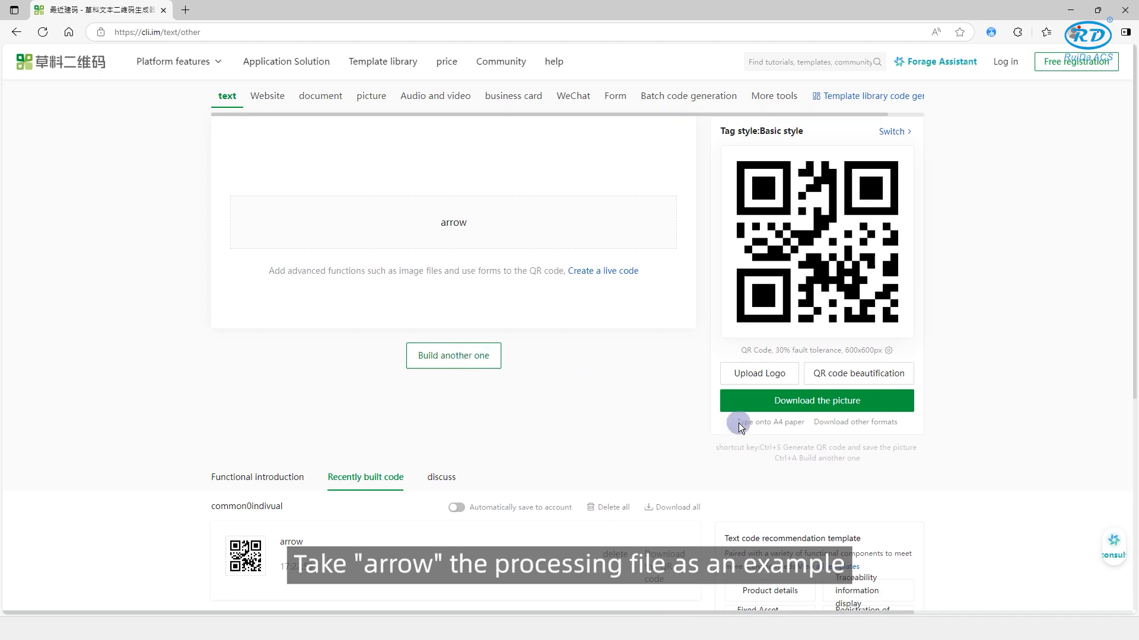
# - Download the "arrow" QR code in SVG vector format
pyautogui.click(865, 424)
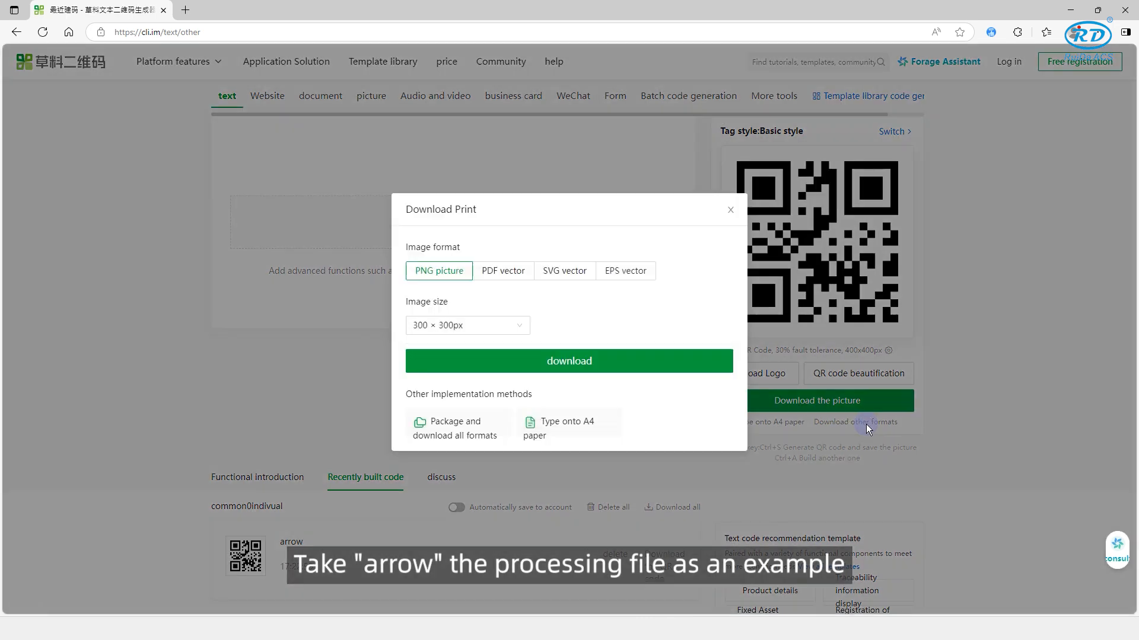
pyautogui.click(568, 278)
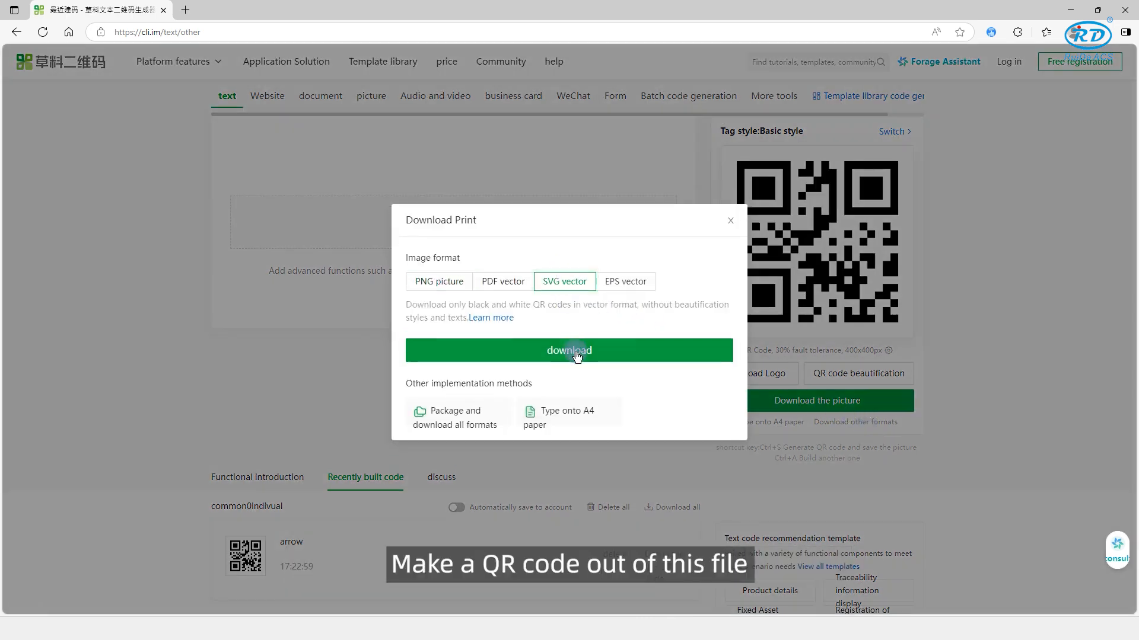
pyautogui.click(575, 351)
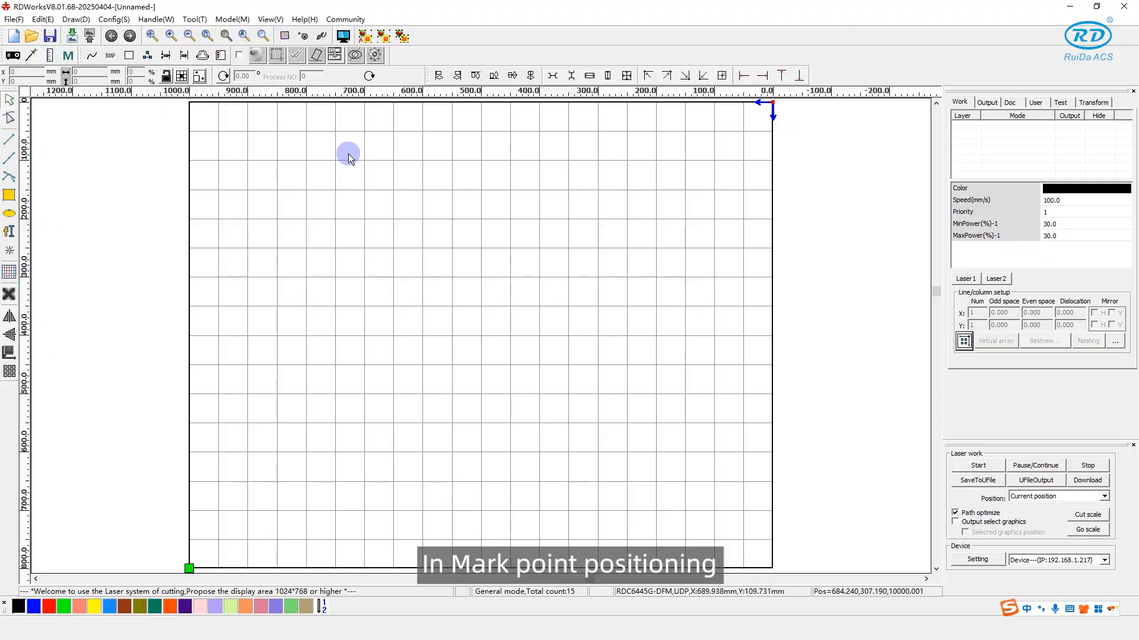
# - In RDWorks Mark point positioning, enable the scan code function with camera auto scanning and auto start after scanning
pyautogui.click(68, 55)
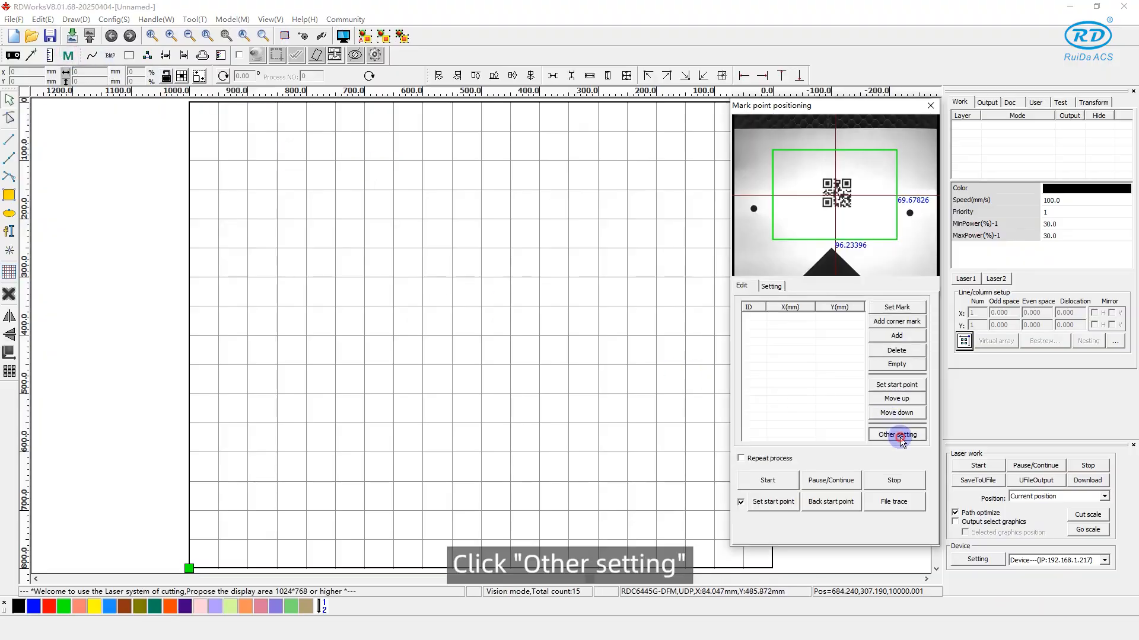
pyautogui.click(897, 435)
pyautogui.moveTo(938, 273); pyautogui.dragTo(528, 128)
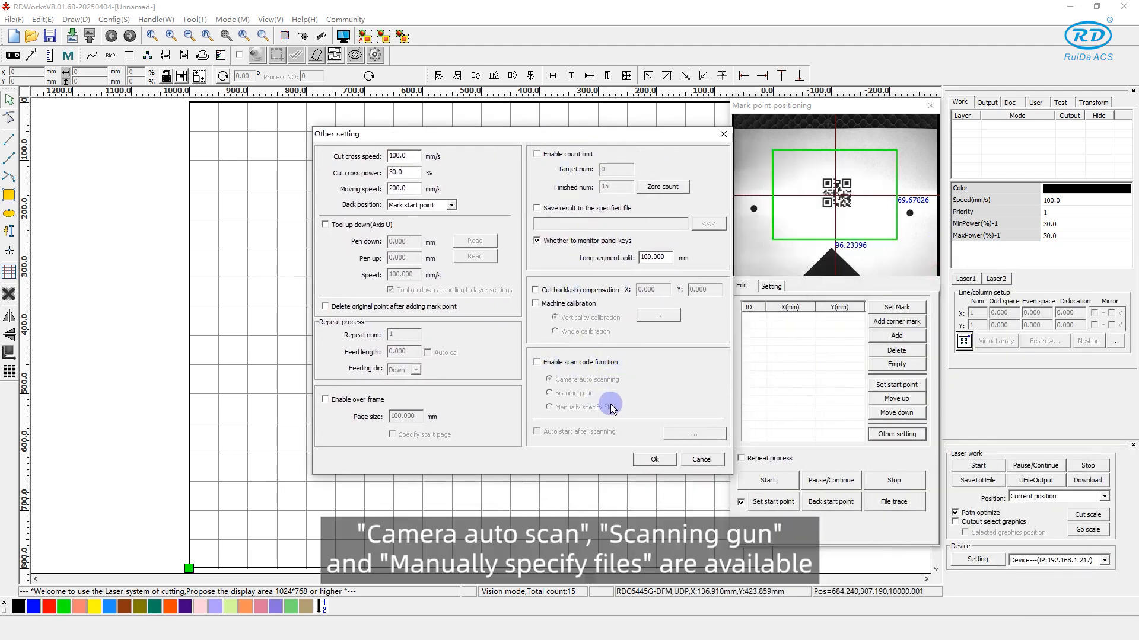
pyautogui.click(544, 364)
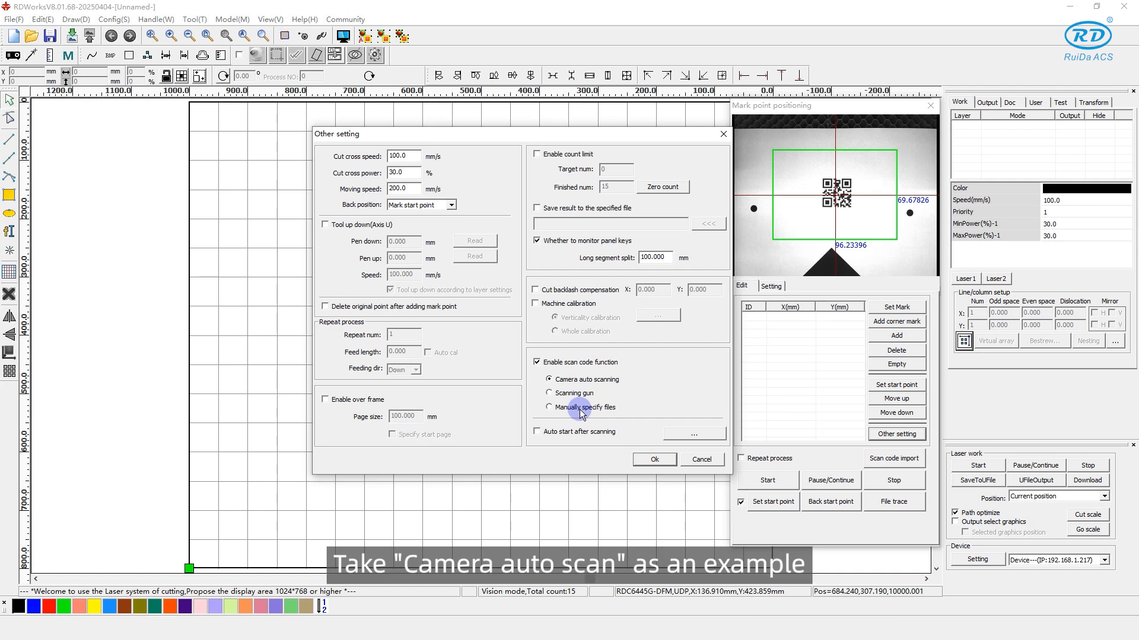
pyautogui.click(545, 434)
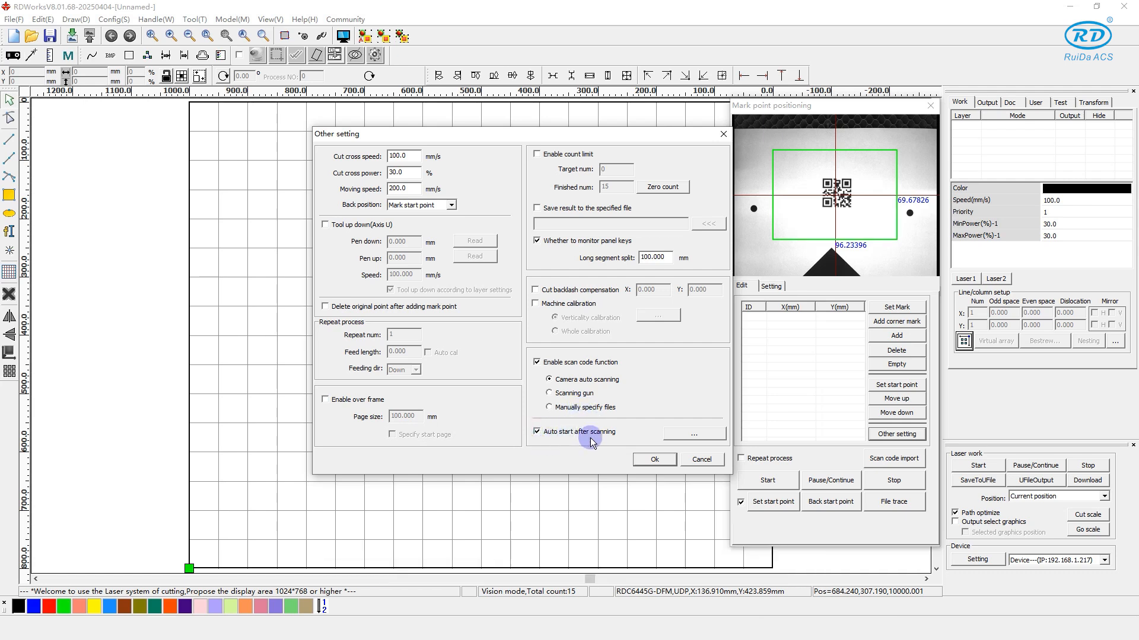
# - Set the graphics folder for scanned codes to G:\Test\, which holds arrow.ai
pyautogui.click(673, 438)
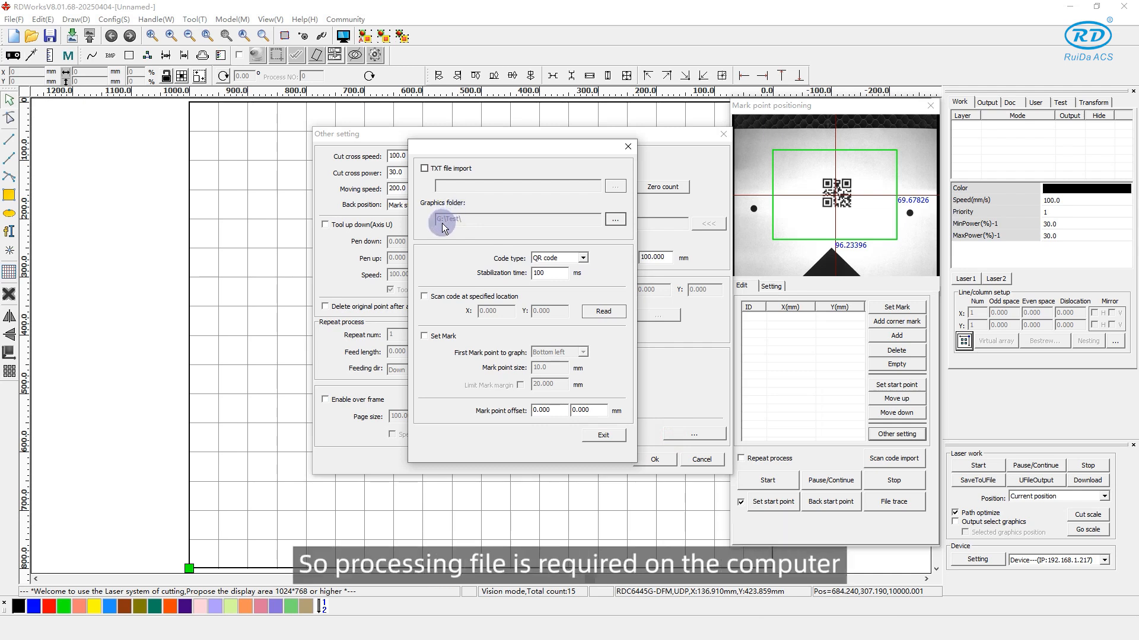
pyautogui.click(615, 220)
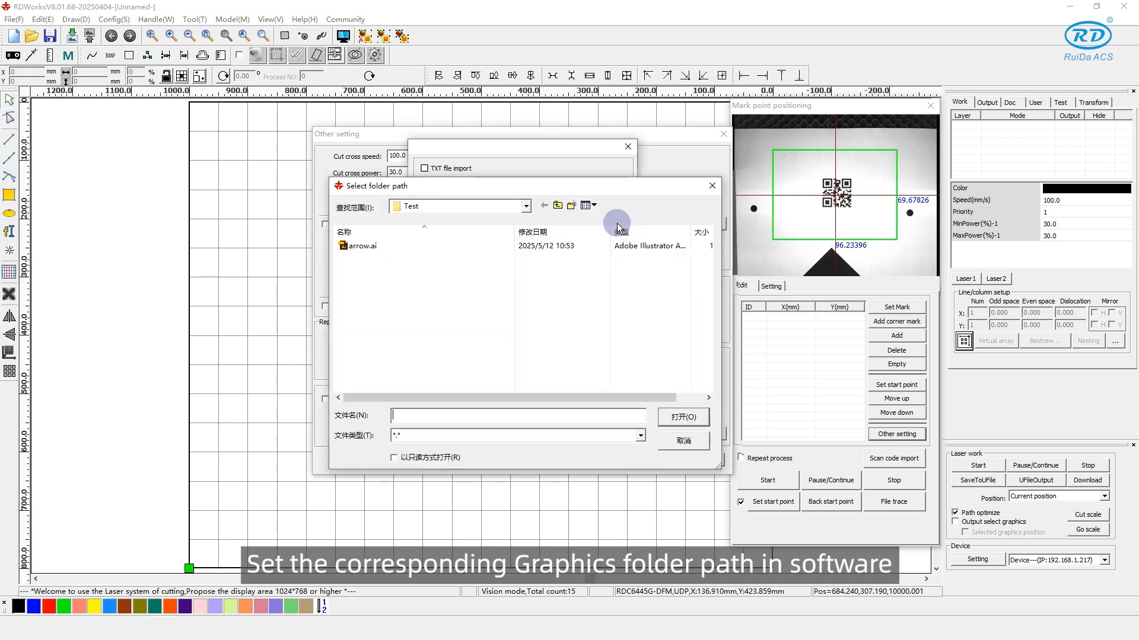
pyautogui.doubleClick(391, 255)
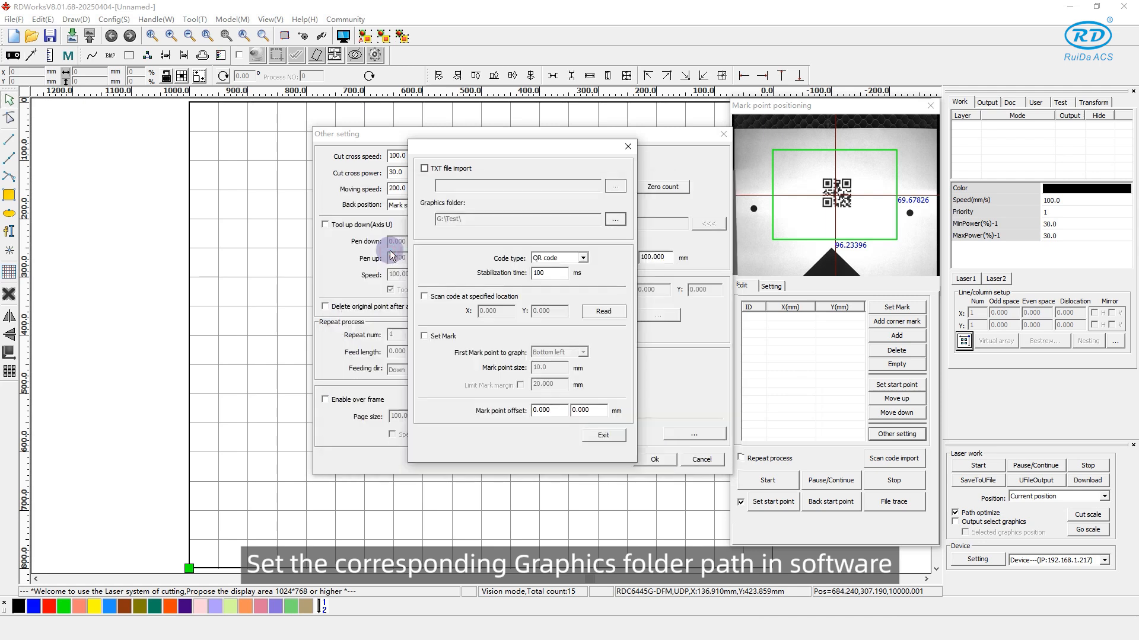
# - Choose QR code as the code type and set the stabilization time to 200 ms
pyautogui.click(584, 257)
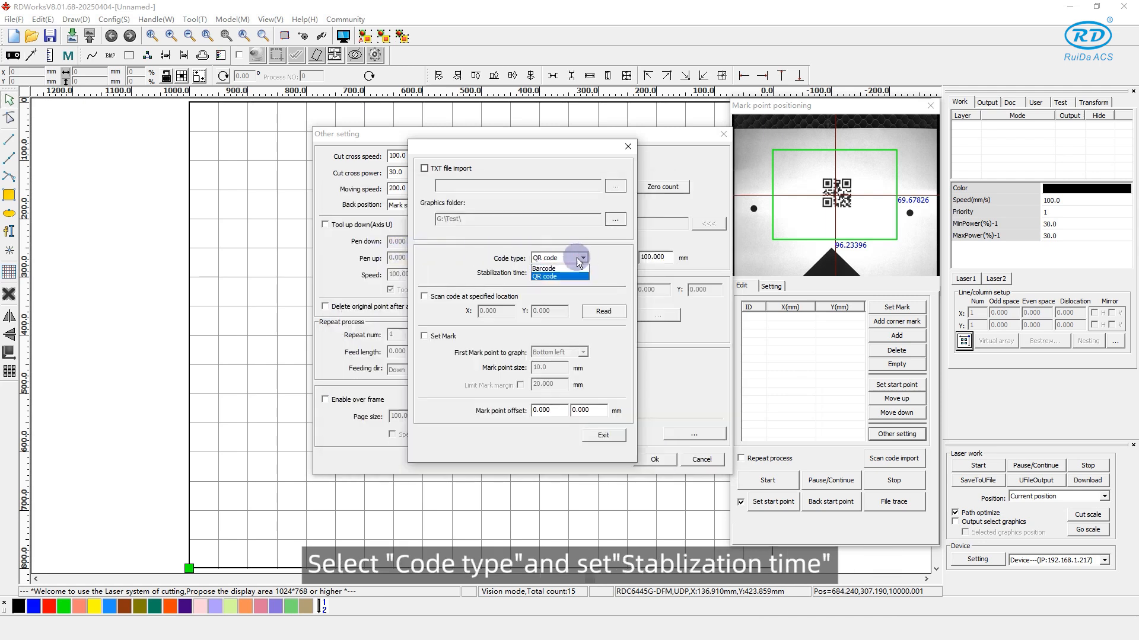
pyautogui.click(552, 267)
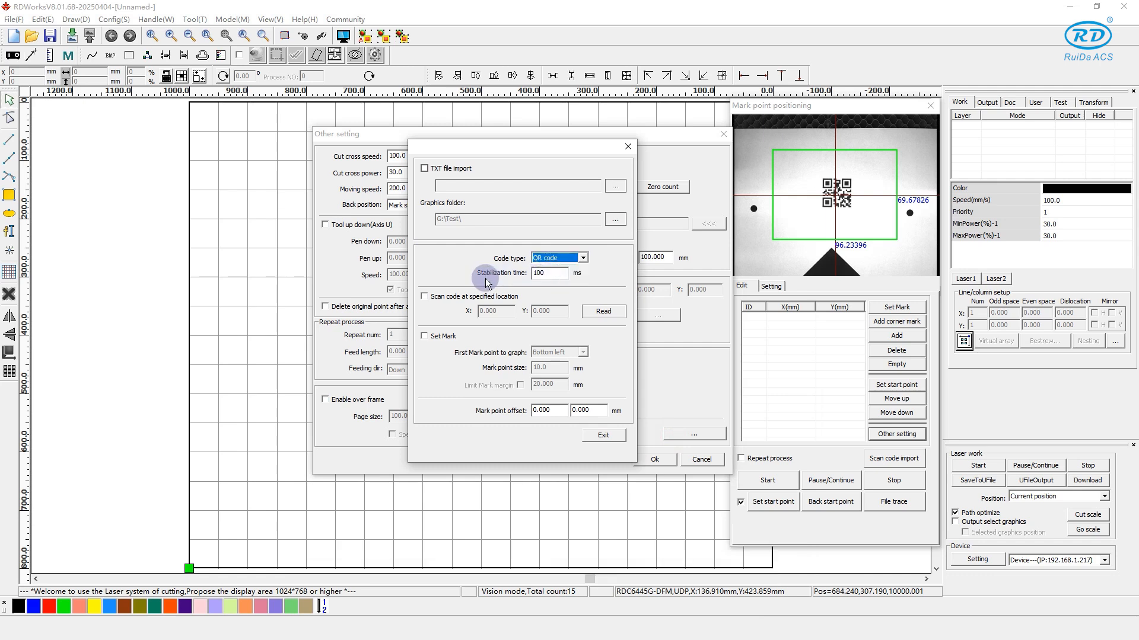
pyautogui.doubleClick(534, 274)
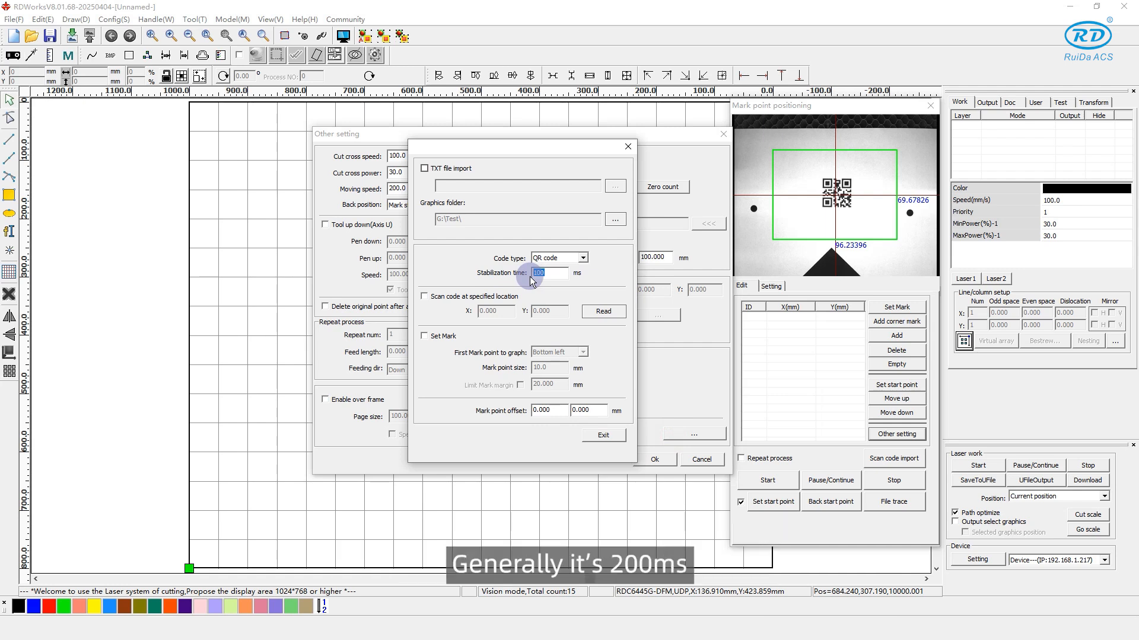
pyautogui.write('200')
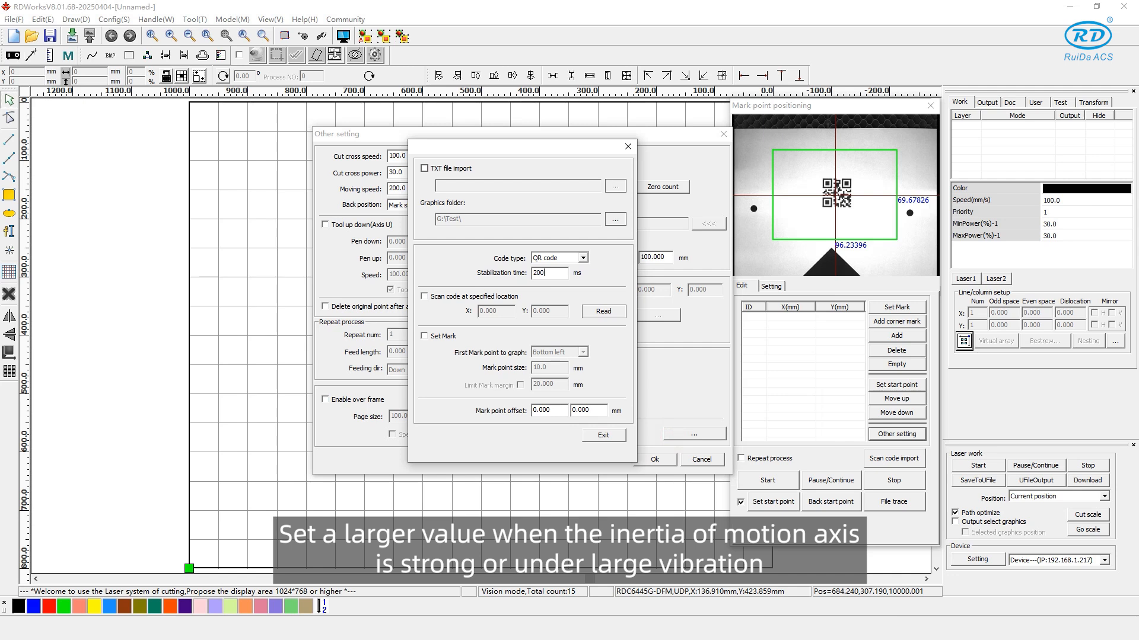
# - Enable Set Mark with the first Mark point at Up right of the graph and a mark point size of 8 mm
pyautogui.click(424, 336)
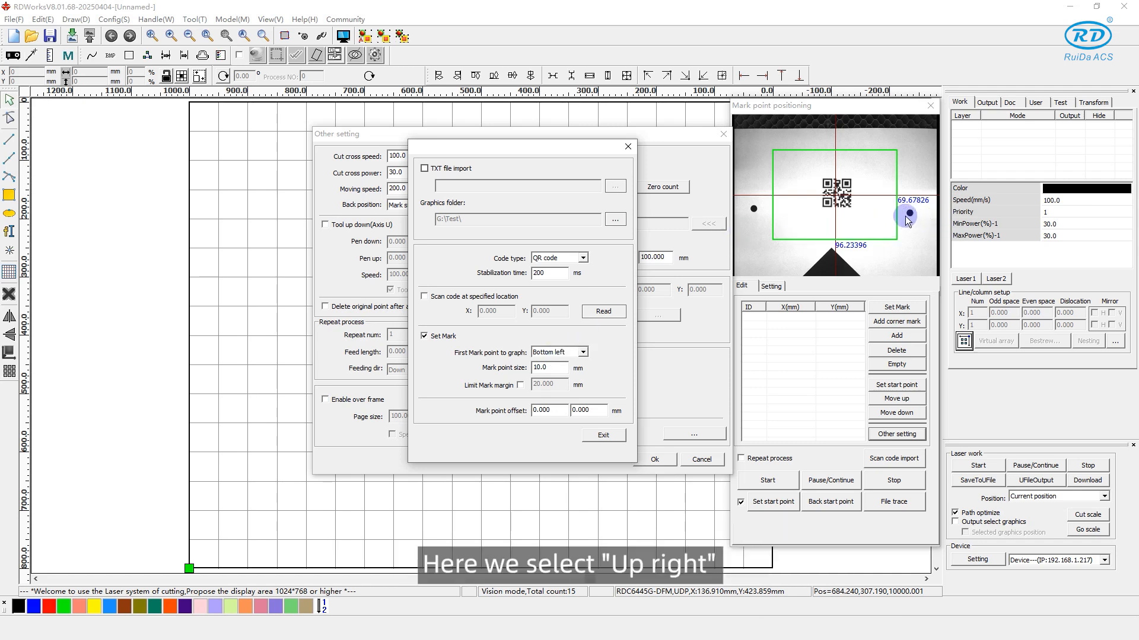
pyautogui.click(583, 351)
pyautogui.click(560, 381)
pyautogui.moveTo(554, 368); pyautogui.dragTo(525, 367)
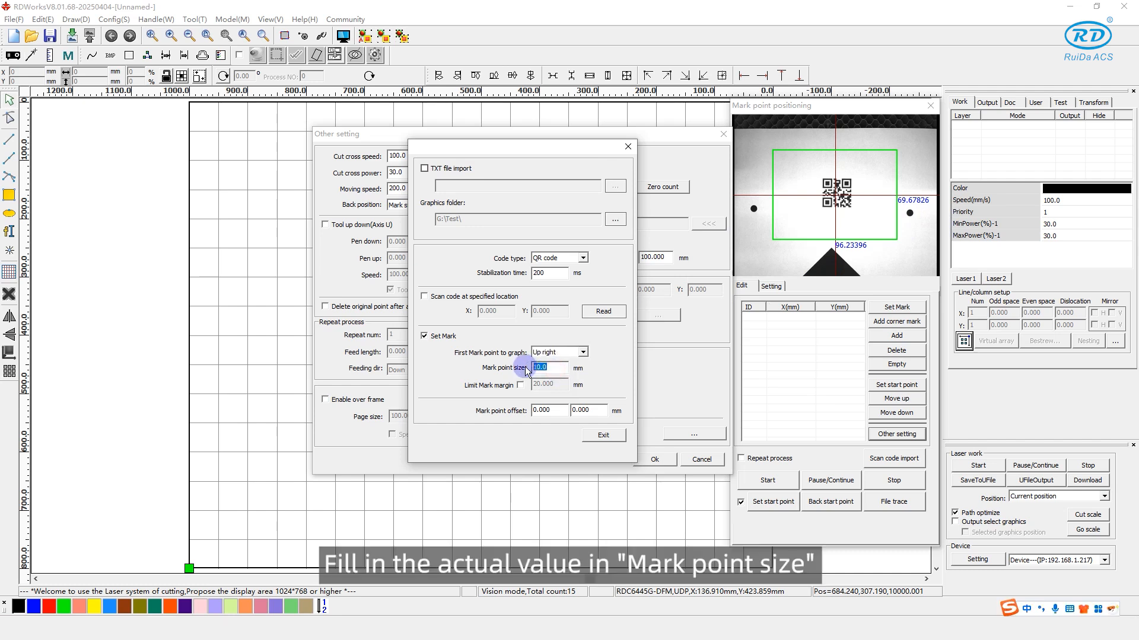
pyautogui.write('8')
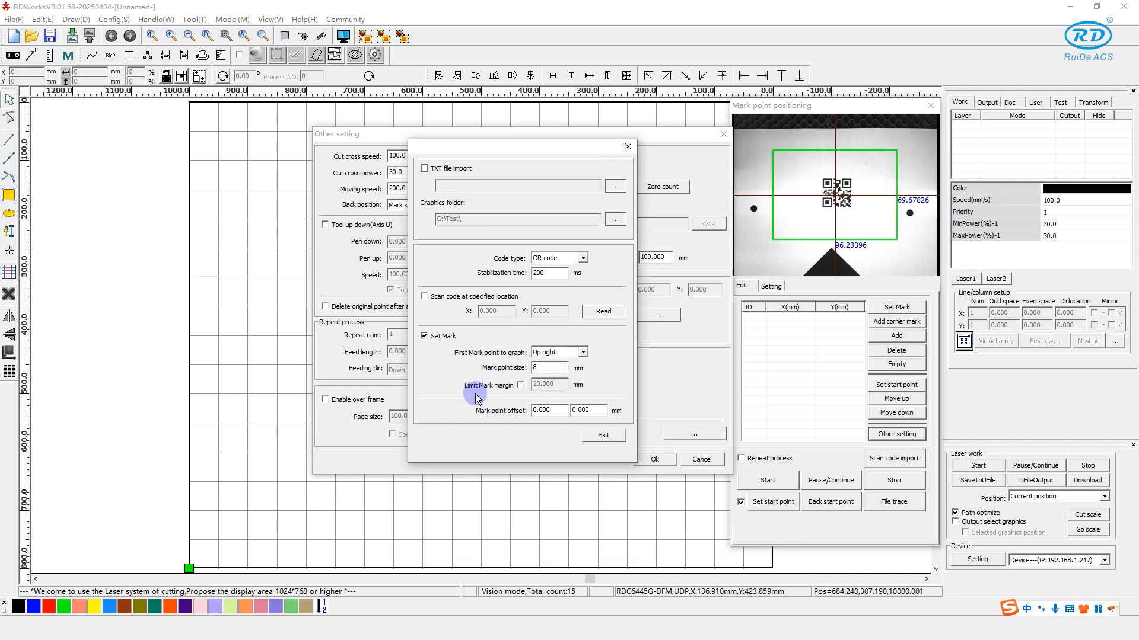
pyautogui.click(520, 386)
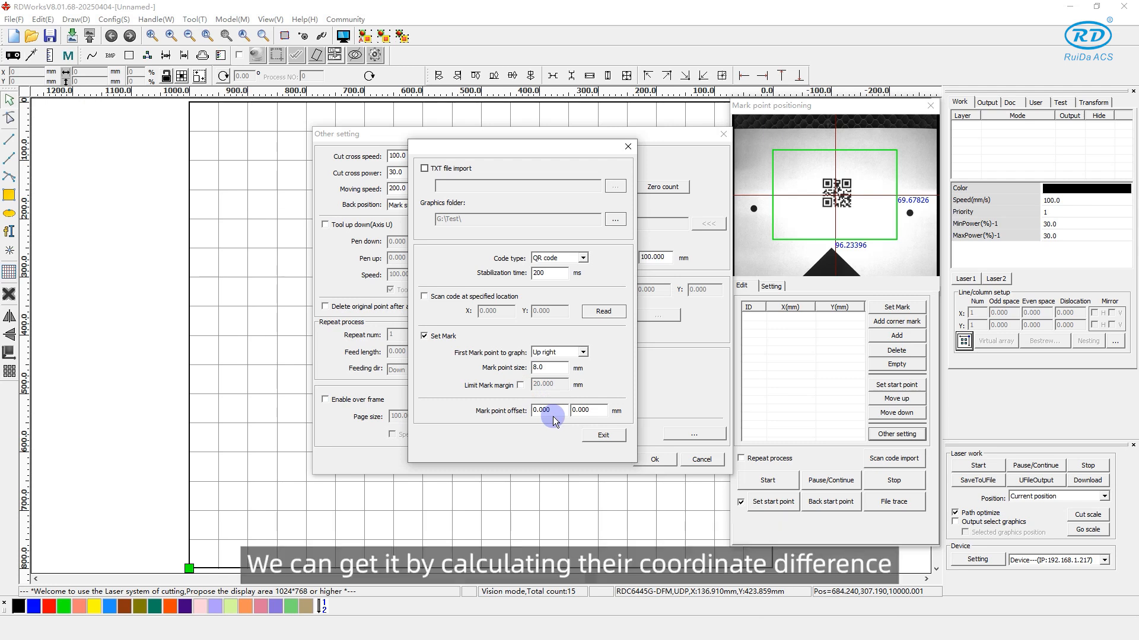
# - Read the machine's current position at the QR code, then with the camera moved over the first Mark point
pyautogui.click(603, 435)
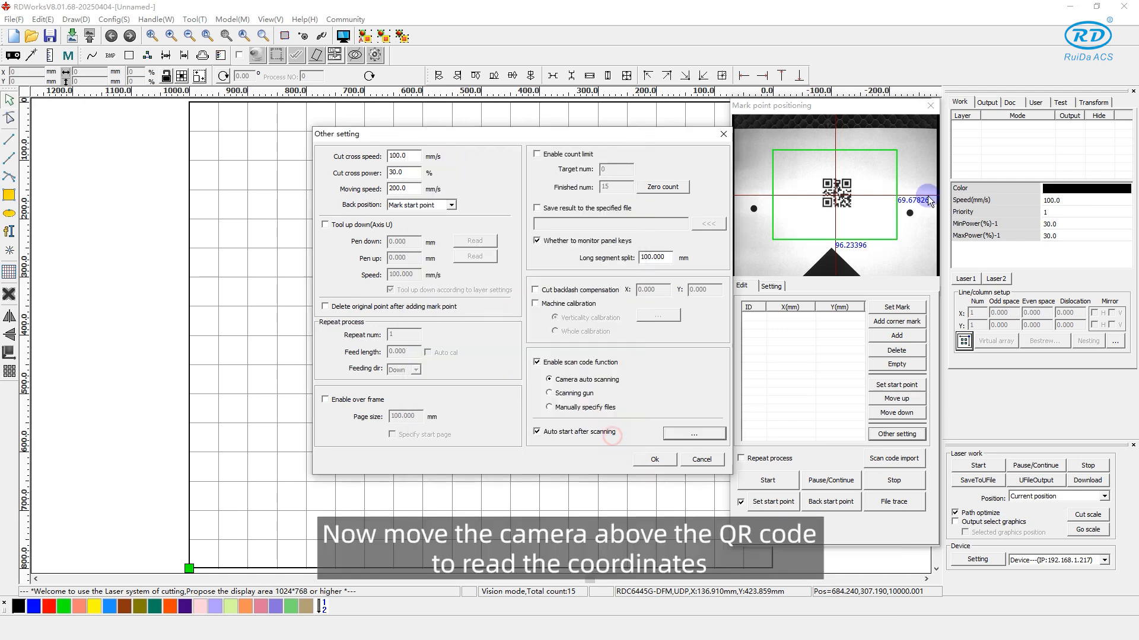
pyautogui.click(1059, 103)
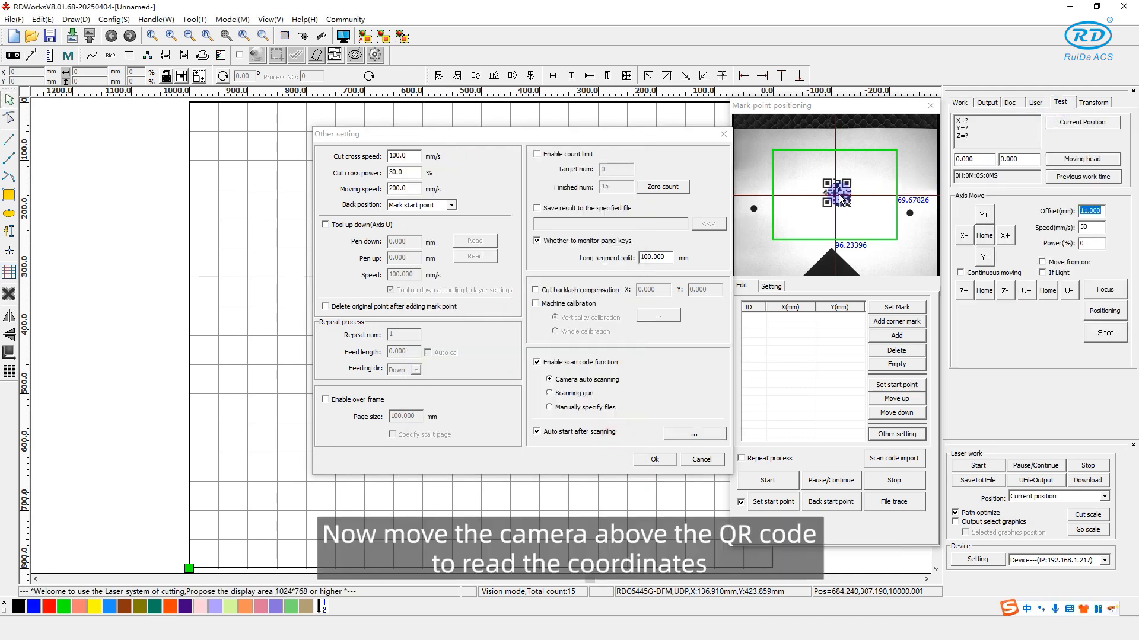
pyautogui.click(1082, 122)
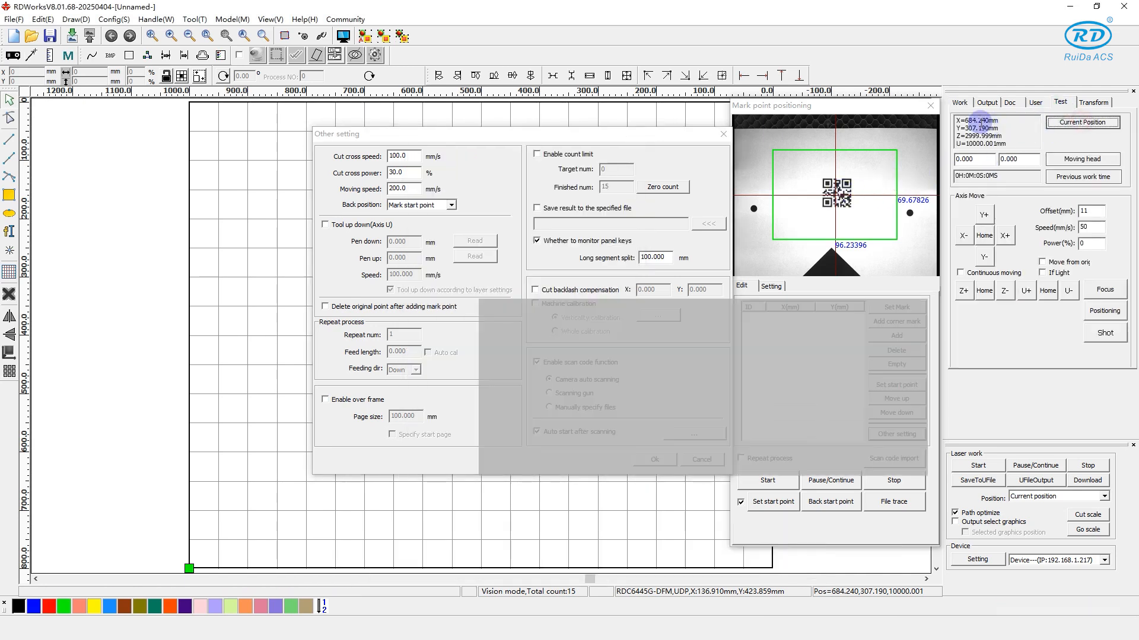
pyautogui.click(911, 213)
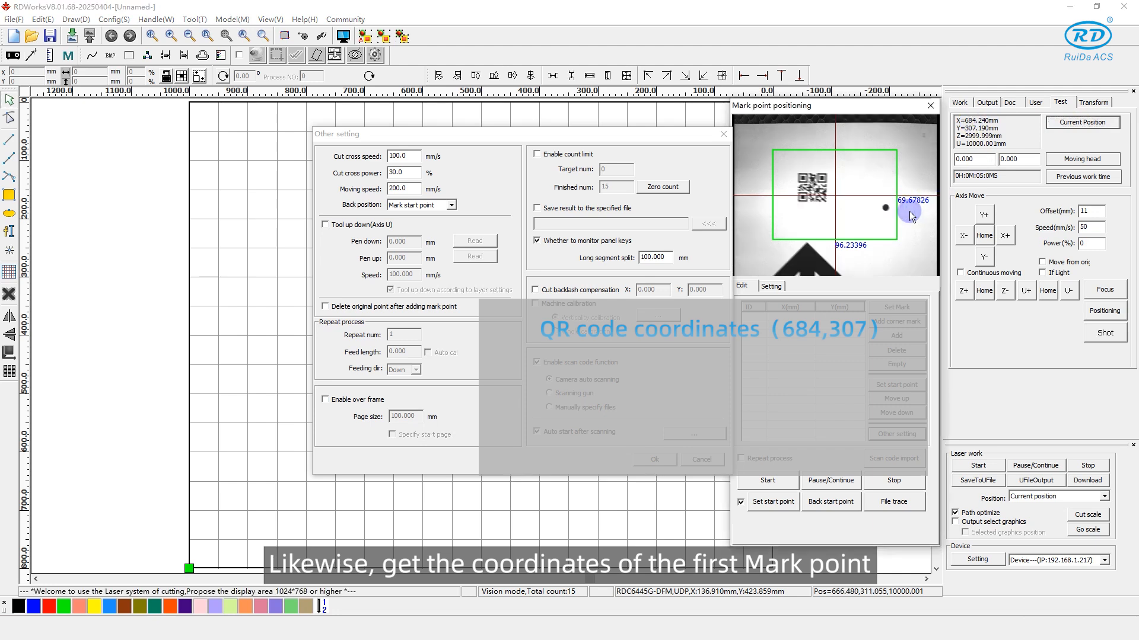
pyautogui.click(1068, 124)
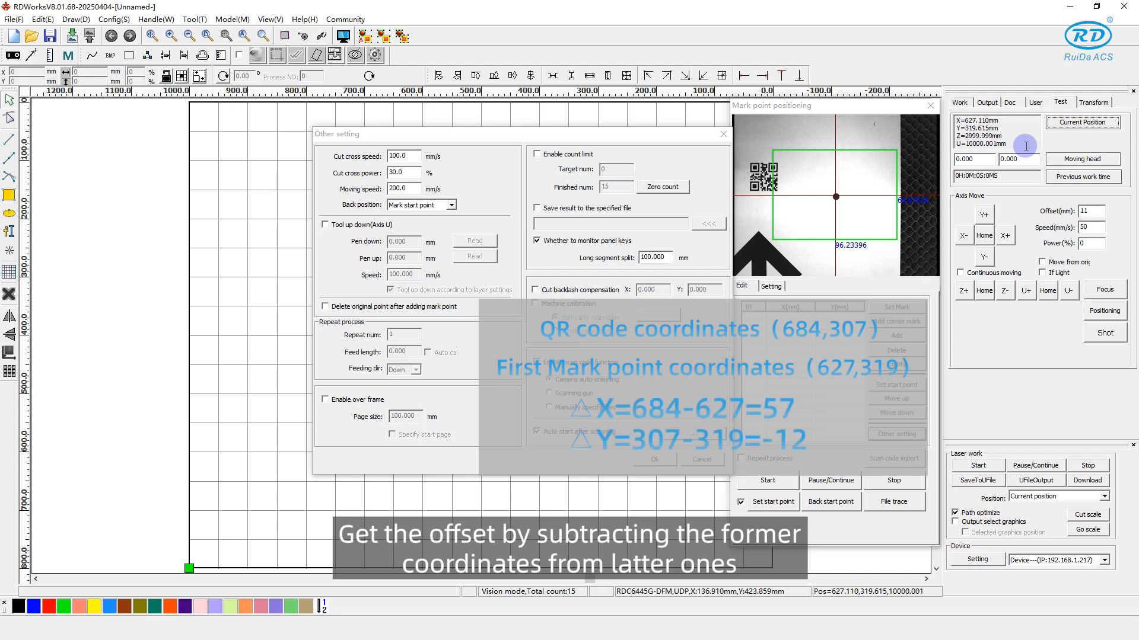
# - Set the Mark point offset to X 57 mm and Y -12 mm in the scan code settings
pyautogui.click(691, 435)
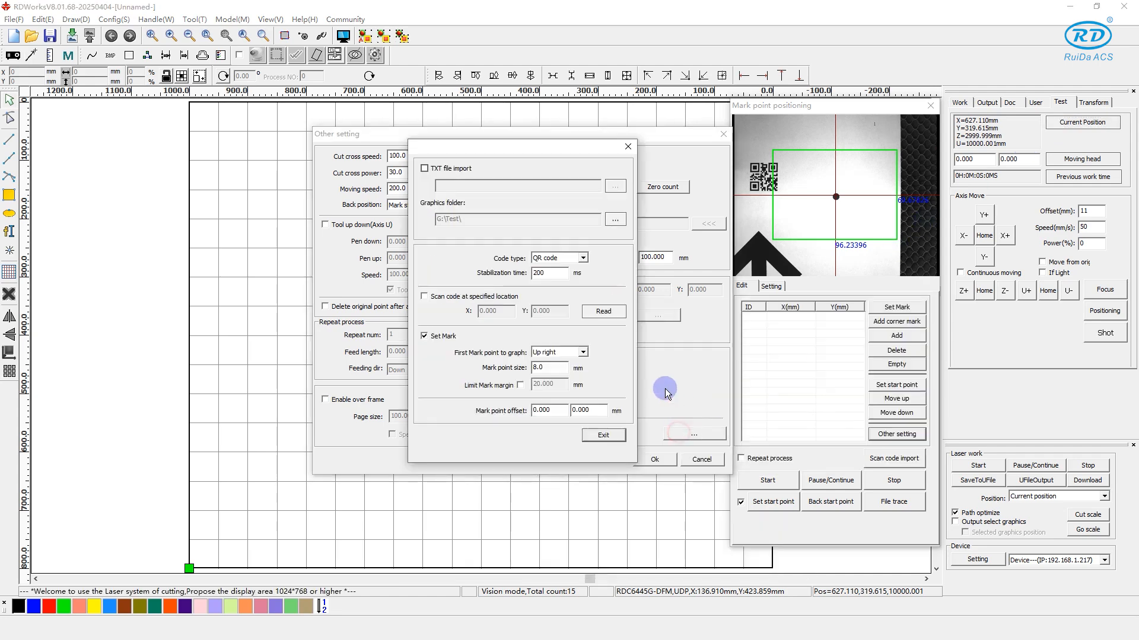
pyautogui.doubleClick(551, 415)
pyautogui.write('57')
pyautogui.doubleClick(584, 410)
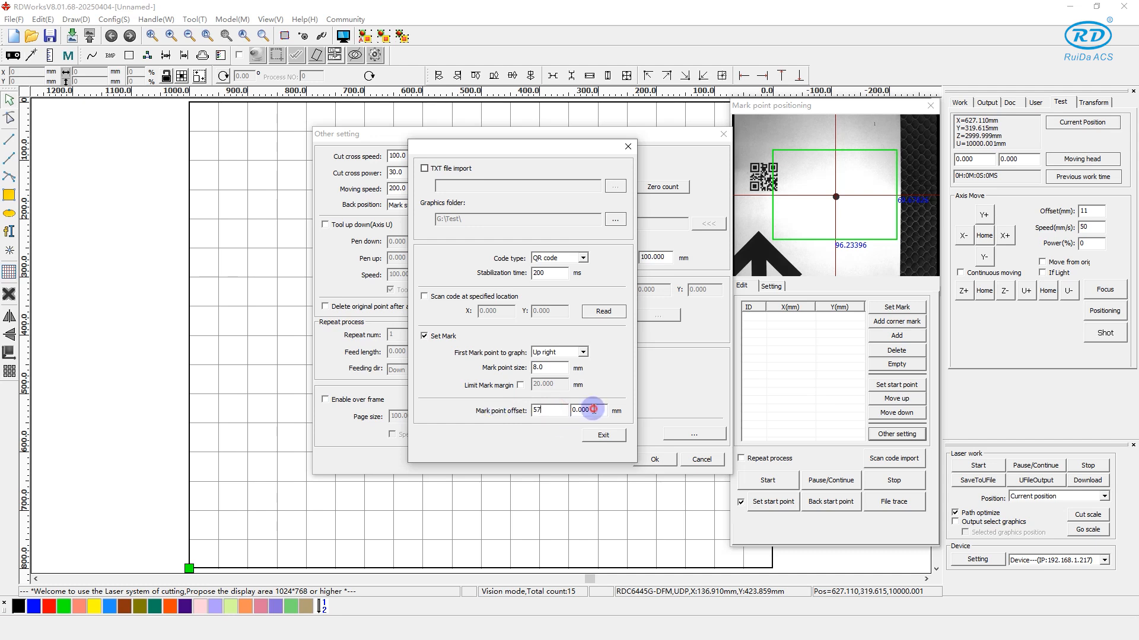
pyautogui.write('-12')
pyautogui.click(605, 436)
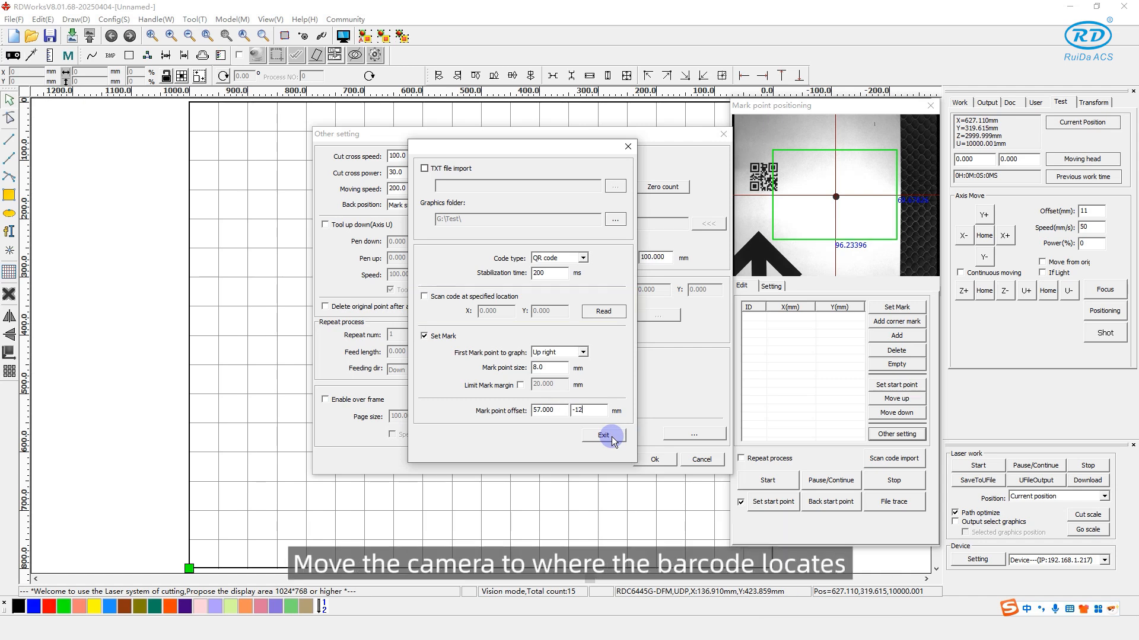
pyautogui.click(610, 436)
# - Move the camera above the QR code and read that position into the enabled specified scan location
pyautogui.click(788, 175)
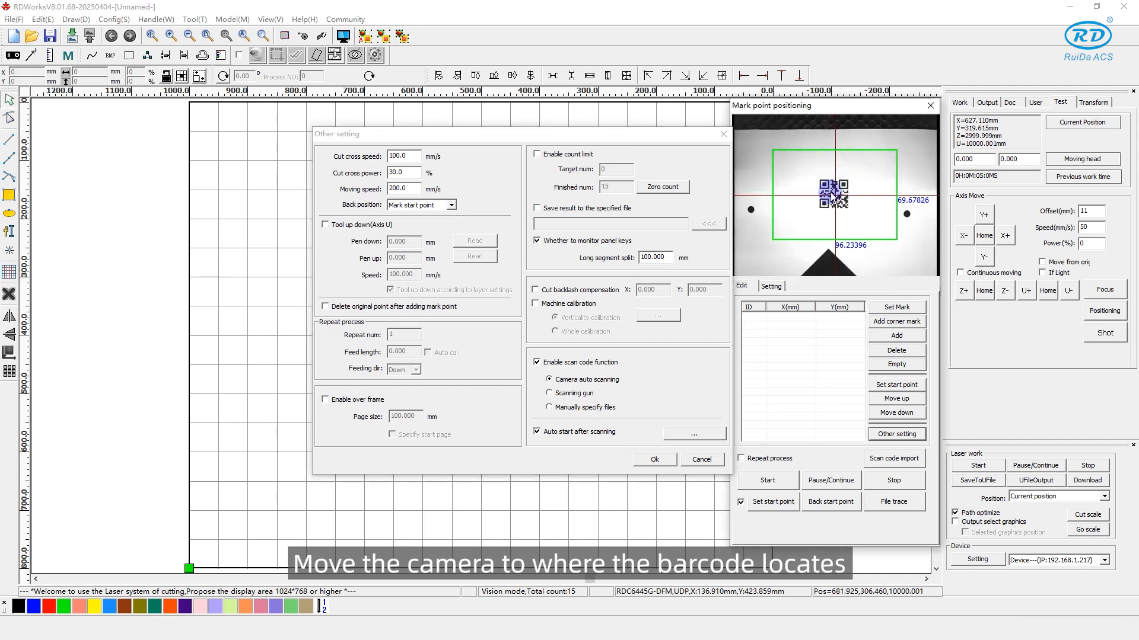
pyautogui.click(693, 434)
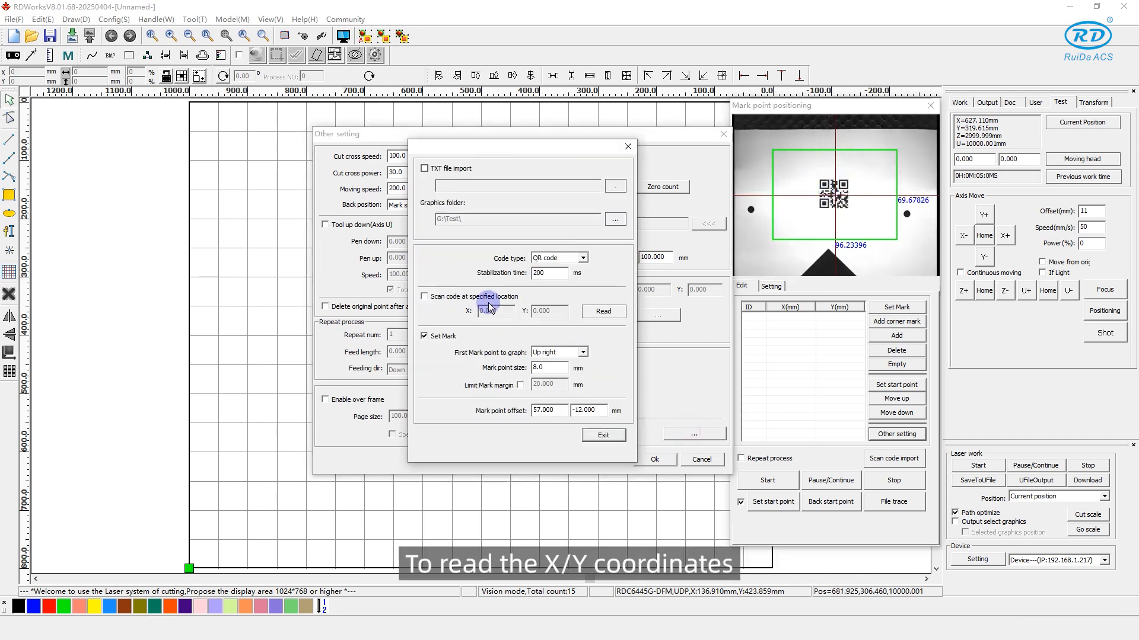
pyautogui.click(424, 296)
pyautogui.click(600, 312)
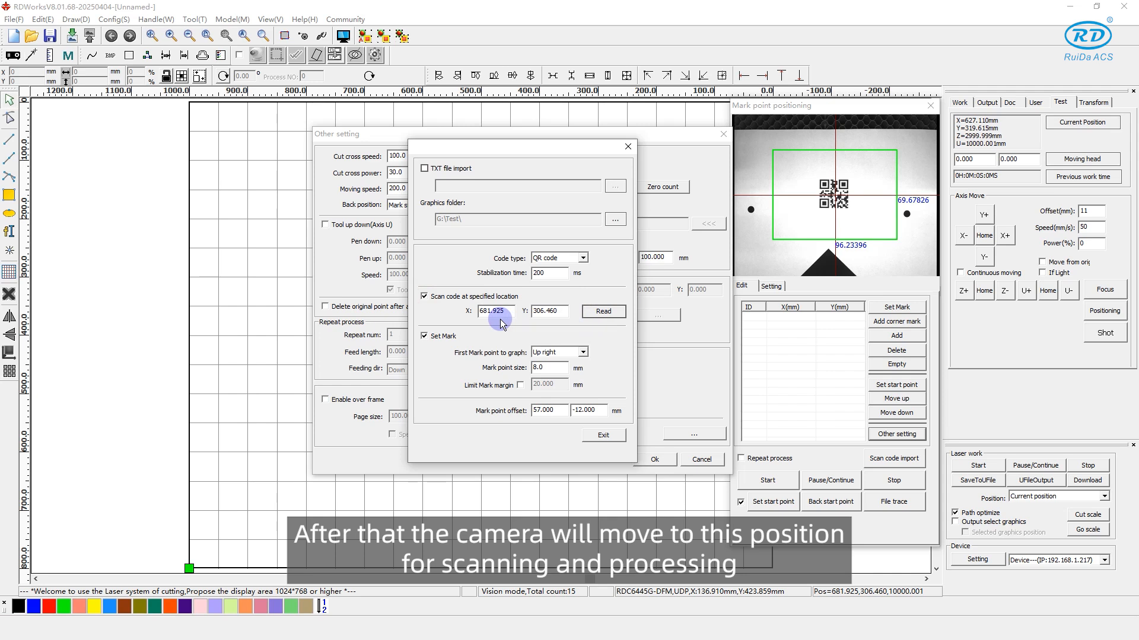
# - Turn off scanning at a specified location and accept the scan code and other settings
pyautogui.click(424, 296)
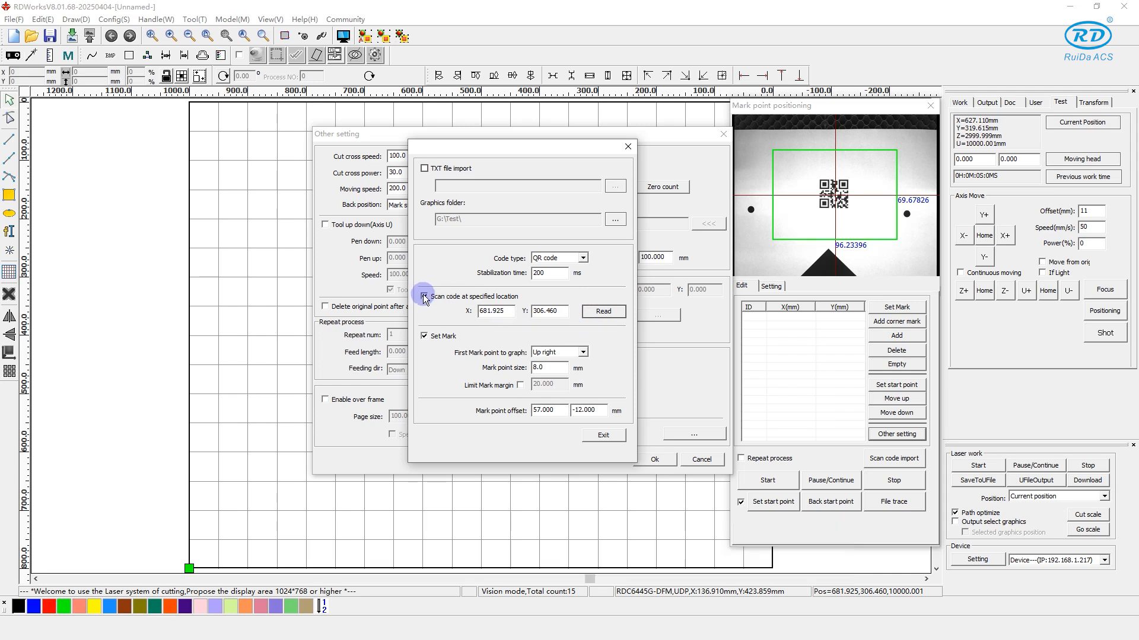
pyautogui.click(604, 436)
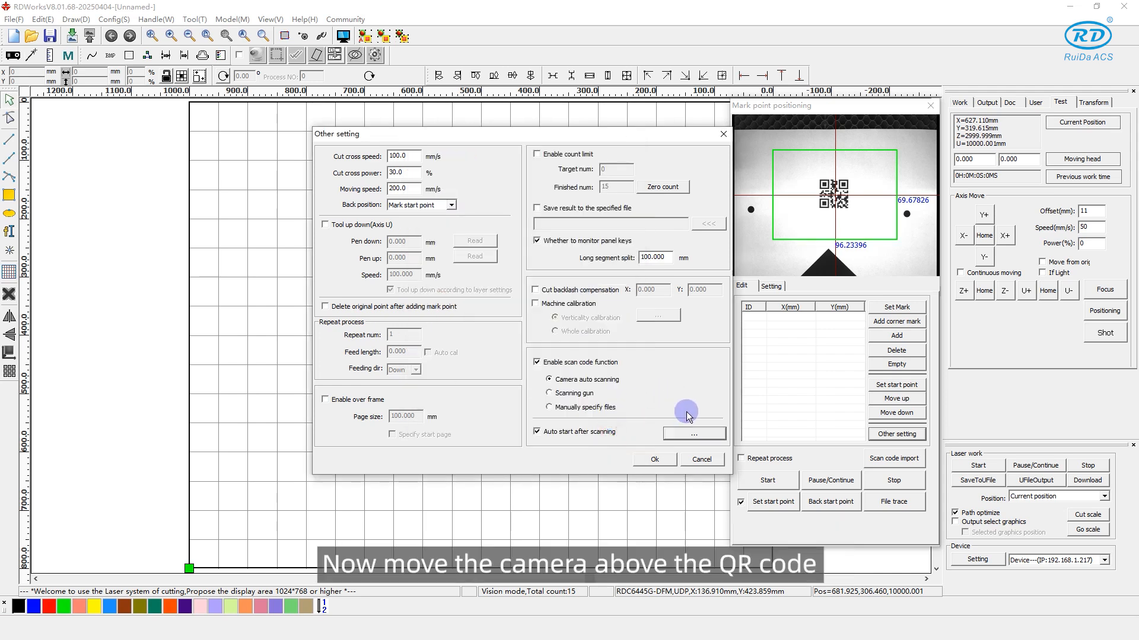
pyautogui.click(655, 459)
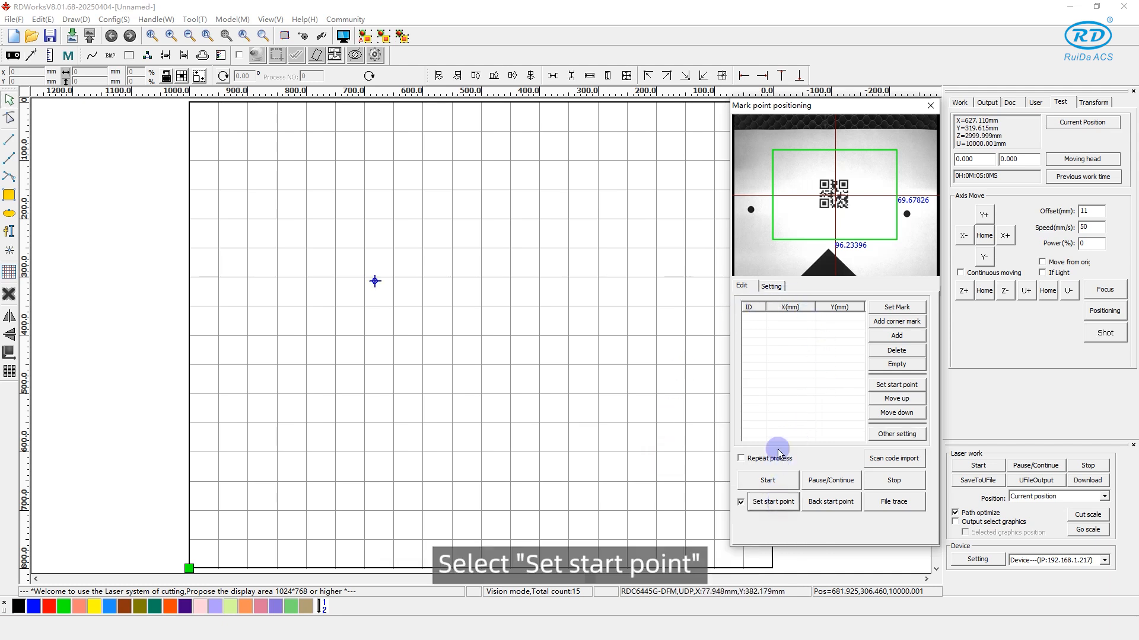
# - Set the start point at the current camera position above the QR code and start processing
pyautogui.click(779, 474)
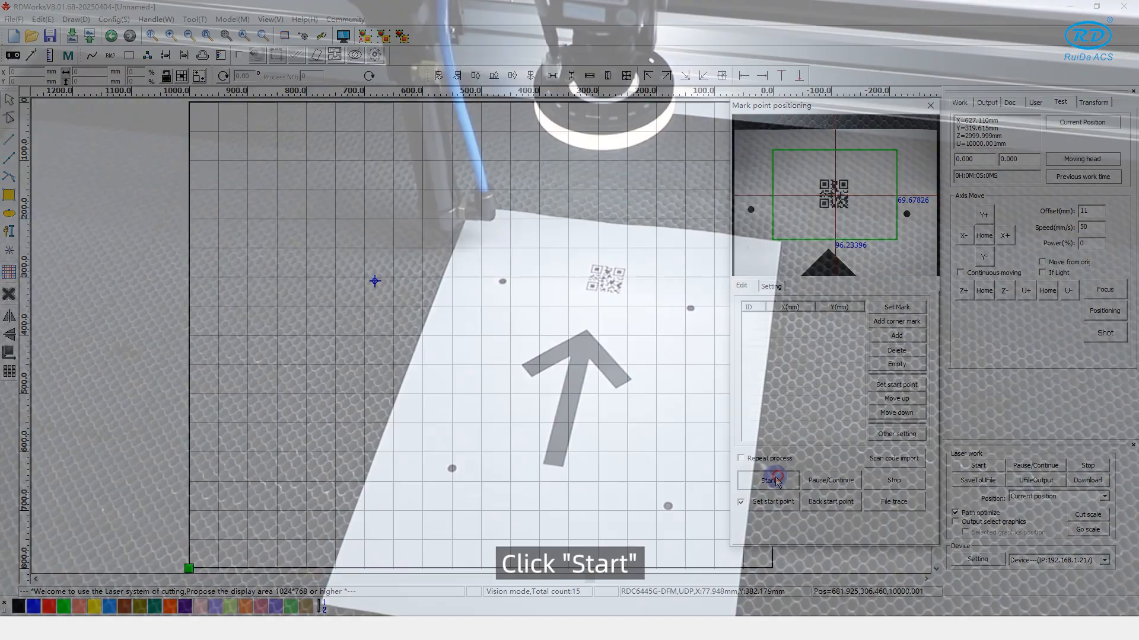